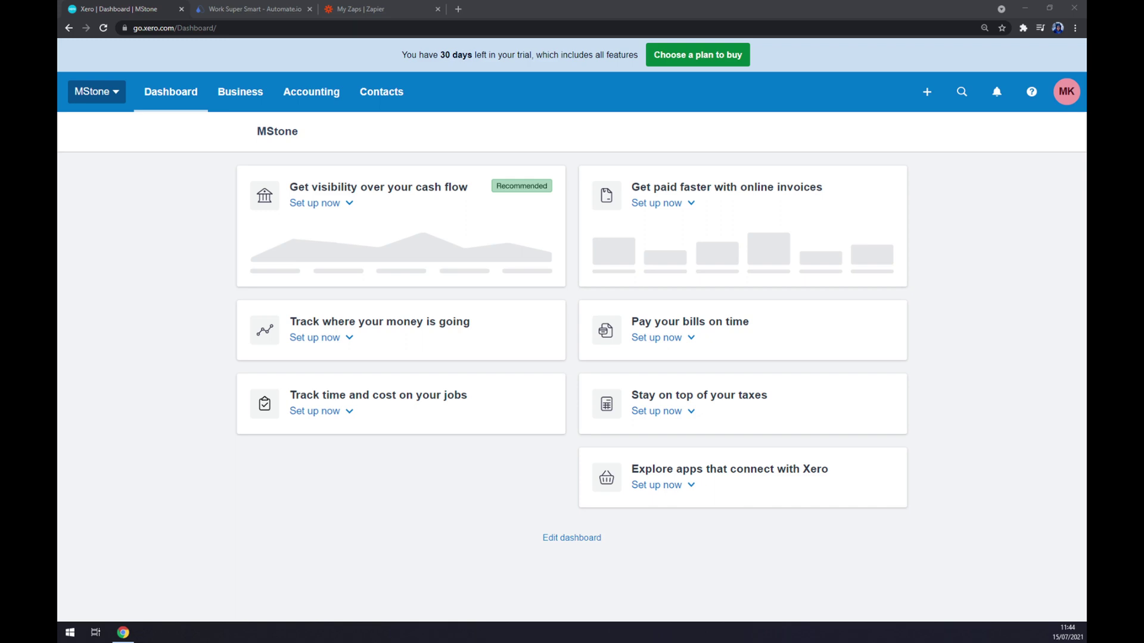
Switch the browser from the Xero dashboard to the Automate.io site
left_click(175, 256)
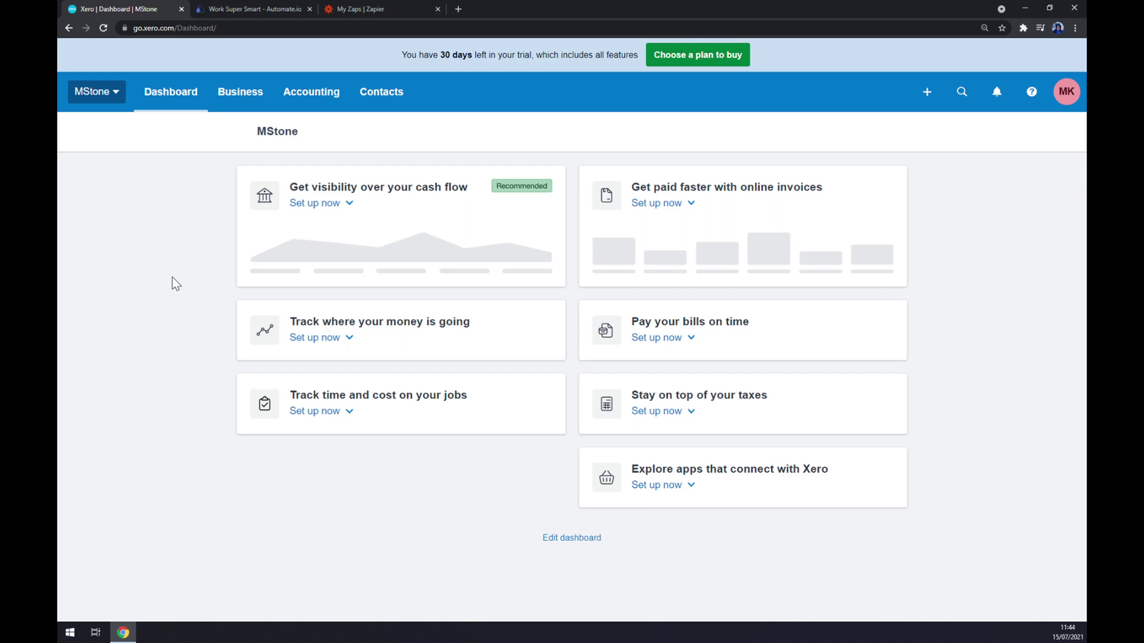
left_click(255, 5)
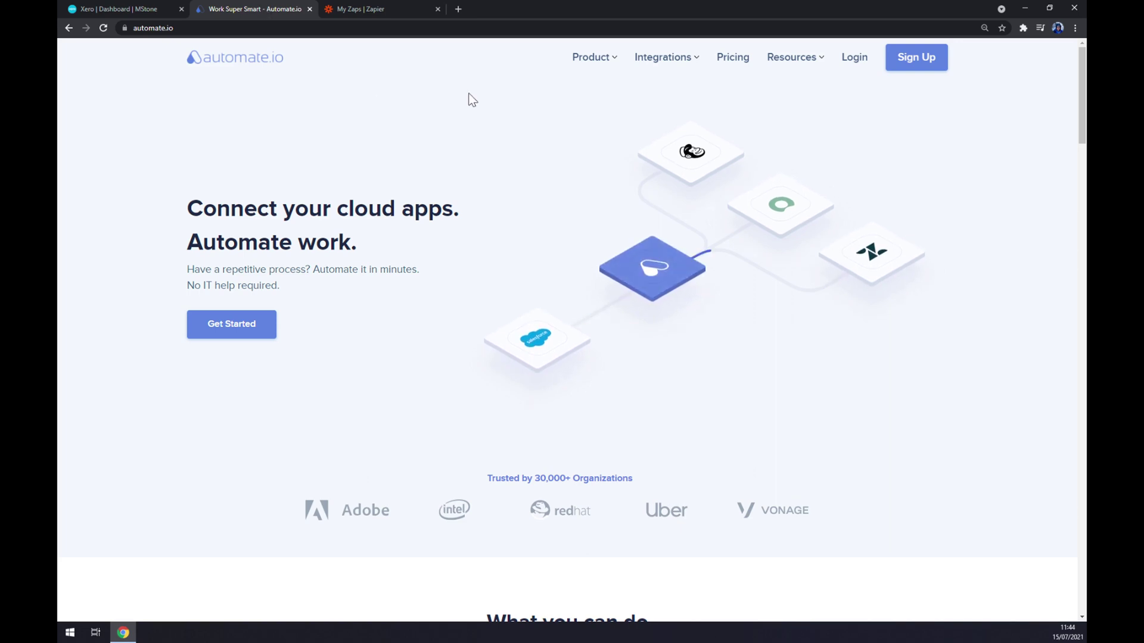
Find Xero among all Automate.io apps, open its integrations page, and filter apps by 'zoho'
left_click(652, 60)
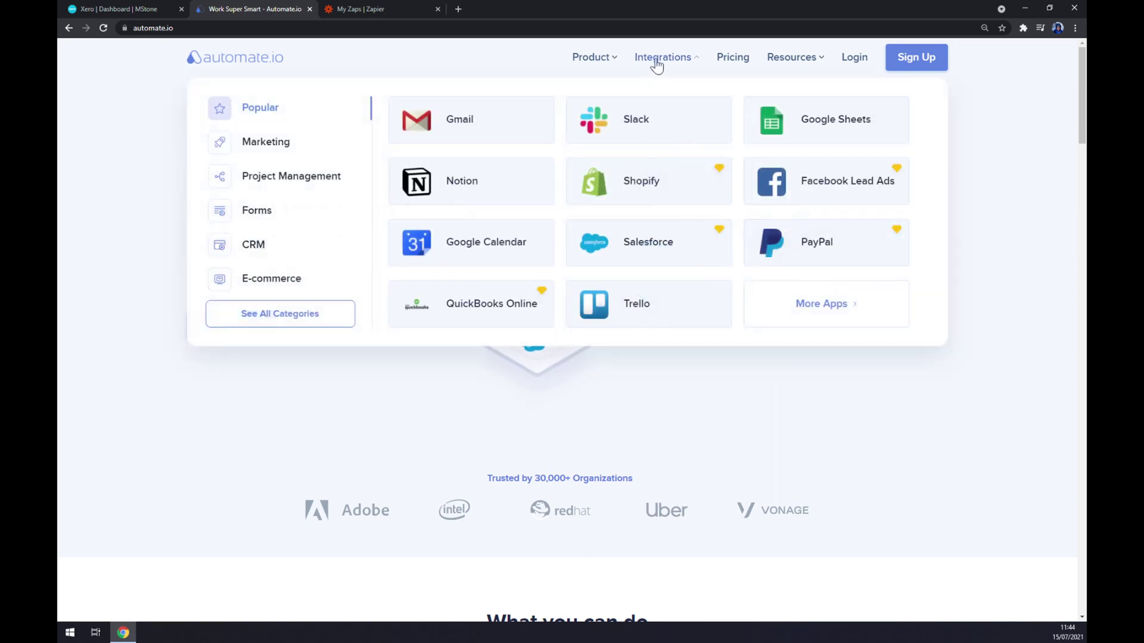
left_click(286, 327)
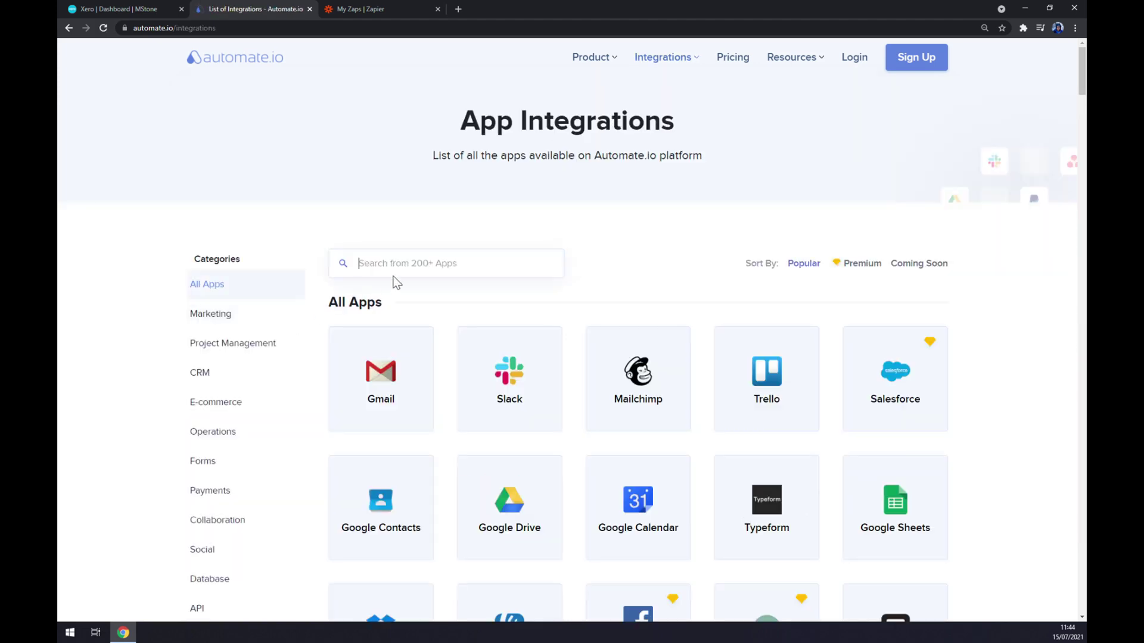
left_click(360, 262)
type("xero")
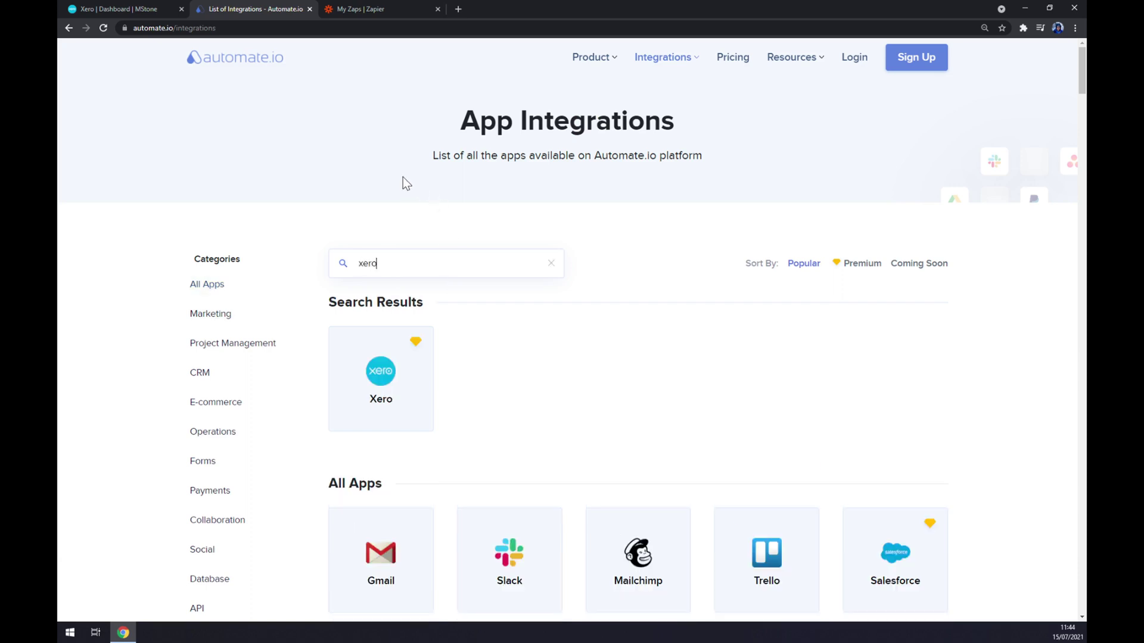
left_click(359, 375)
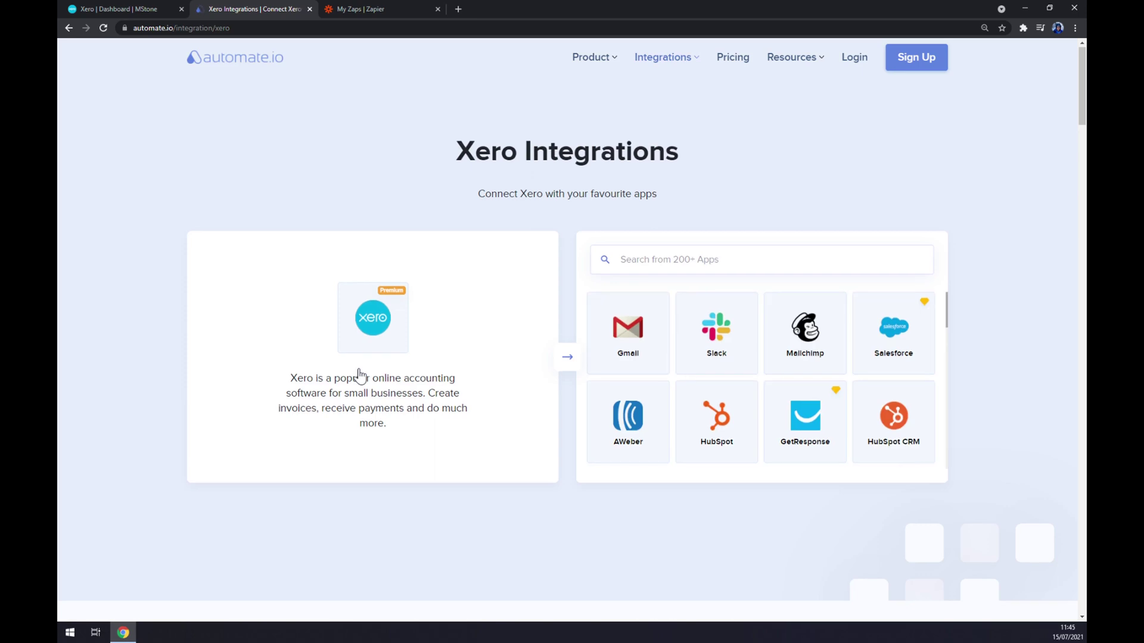
left_click(620, 260)
type("zoho")
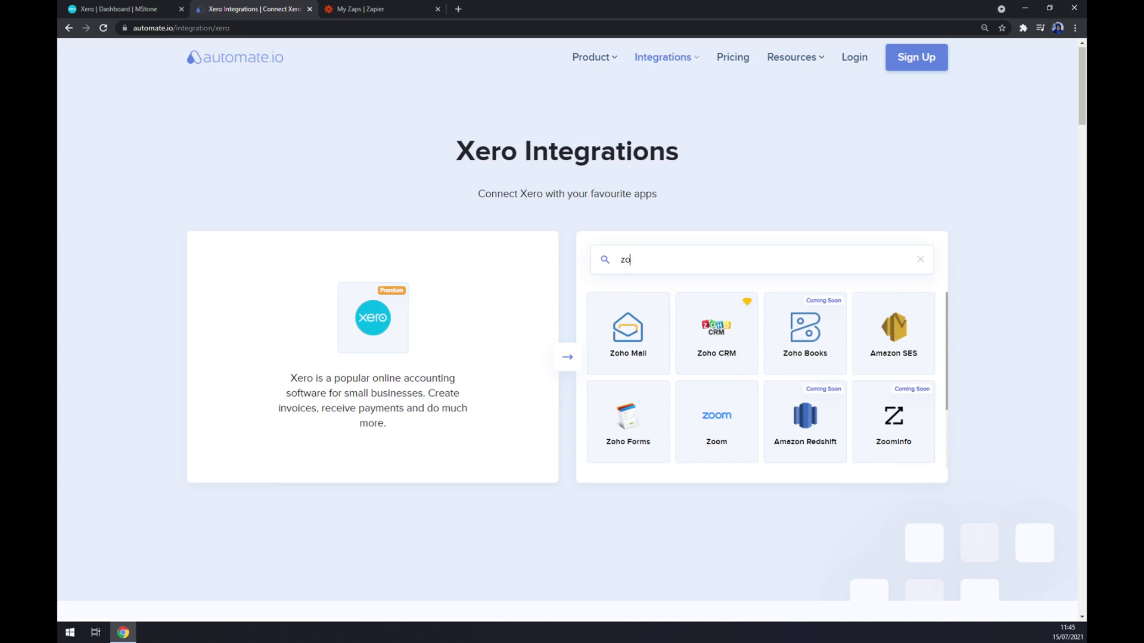
Open the Xero and Zoho CRM integration page and scroll down to Create your own Integration
left_click(718, 324)
scroll(414, 333, "down", 2)
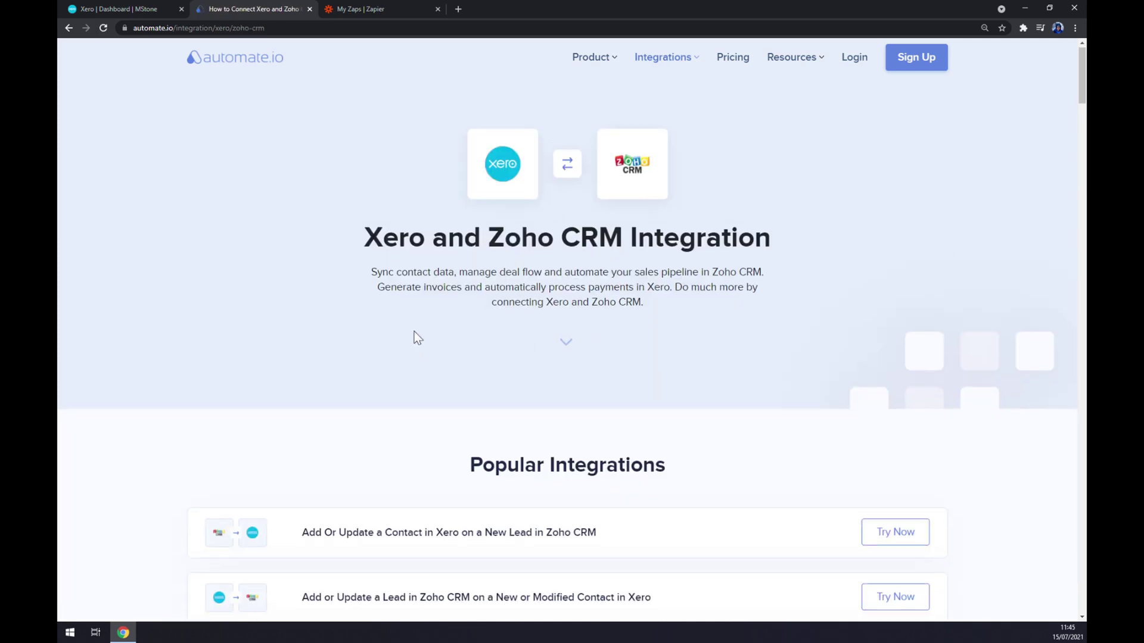
scroll(412, 288, "up", 1)
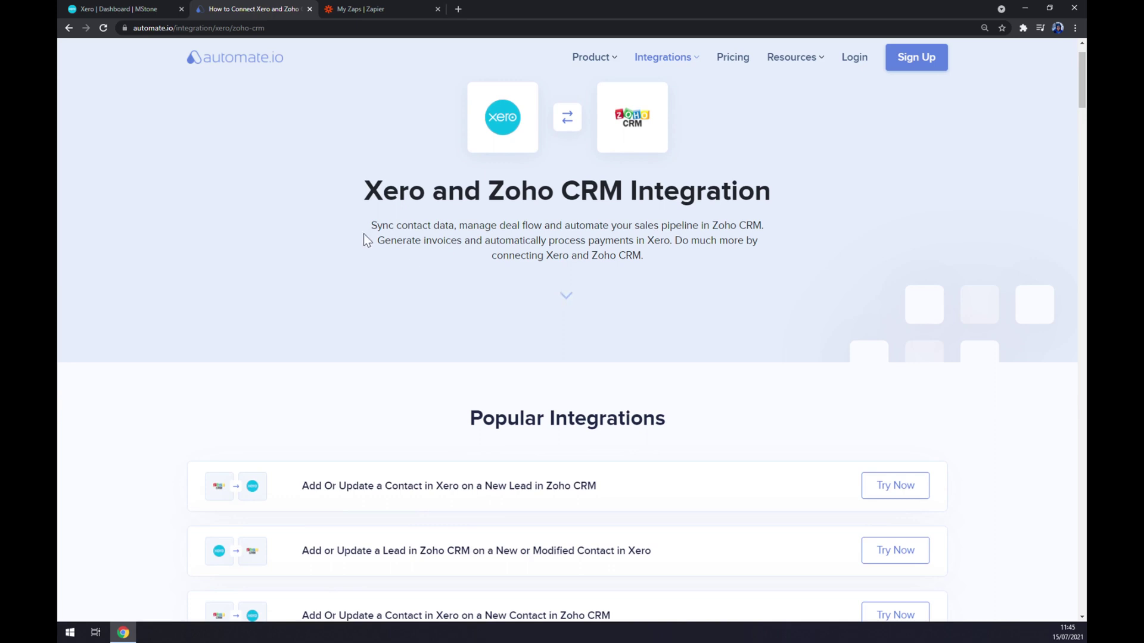
scroll(362, 238, "down", 2)
scroll(362, 241, "down", 2)
left_click_drag(462, 199, 691, 215)
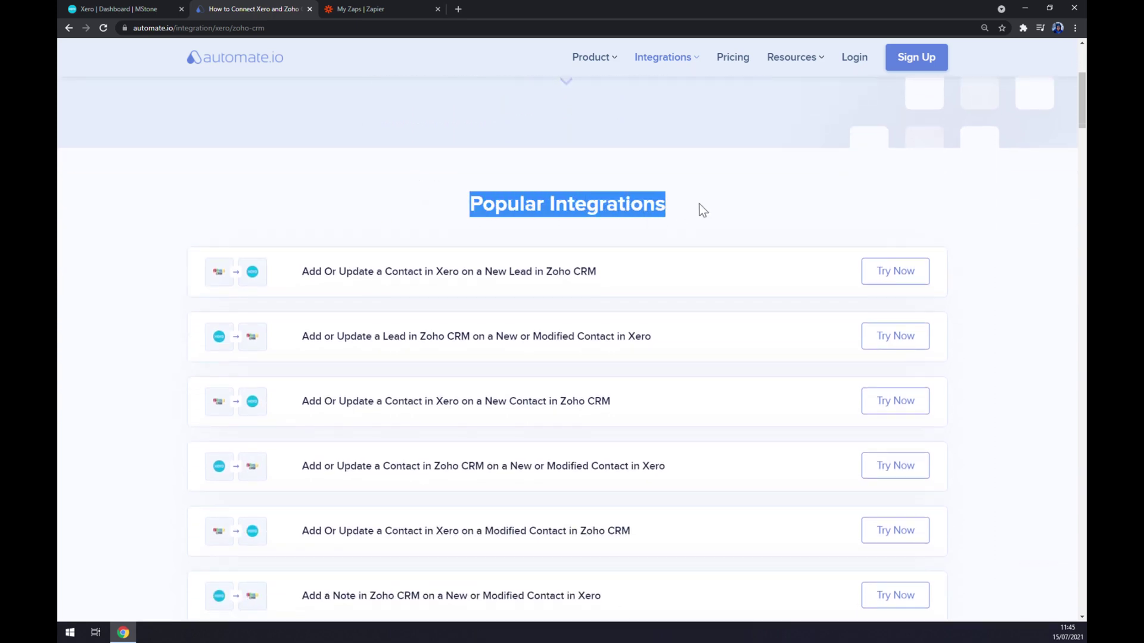
scroll(357, 193, "down", 1)
scroll(341, 197, "down", 2)
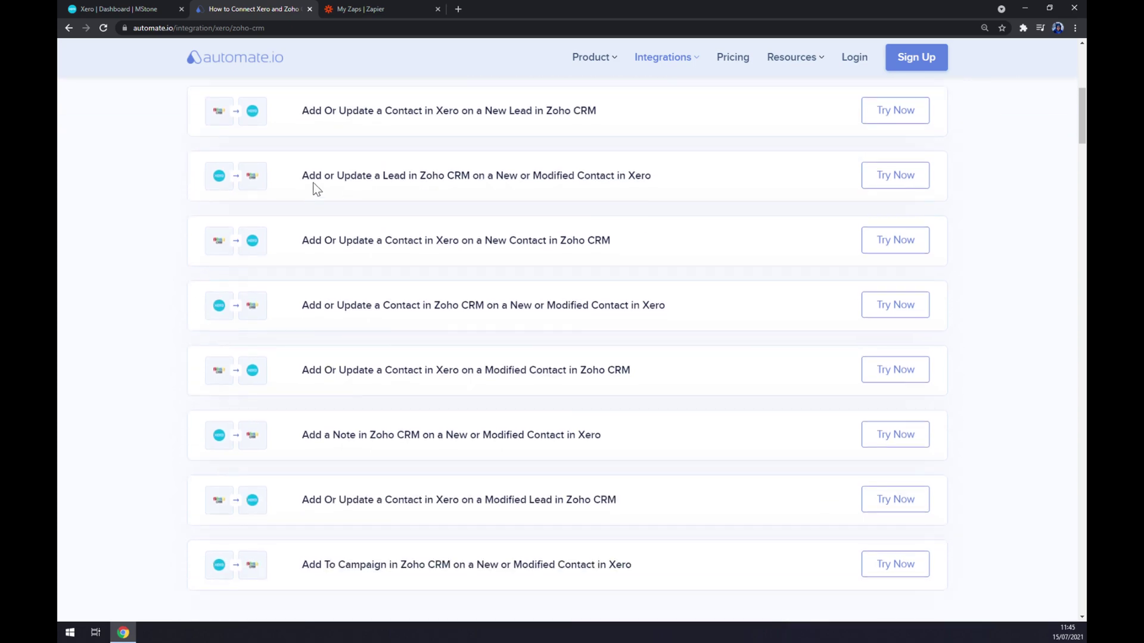
scroll(346, 188, "down", 8)
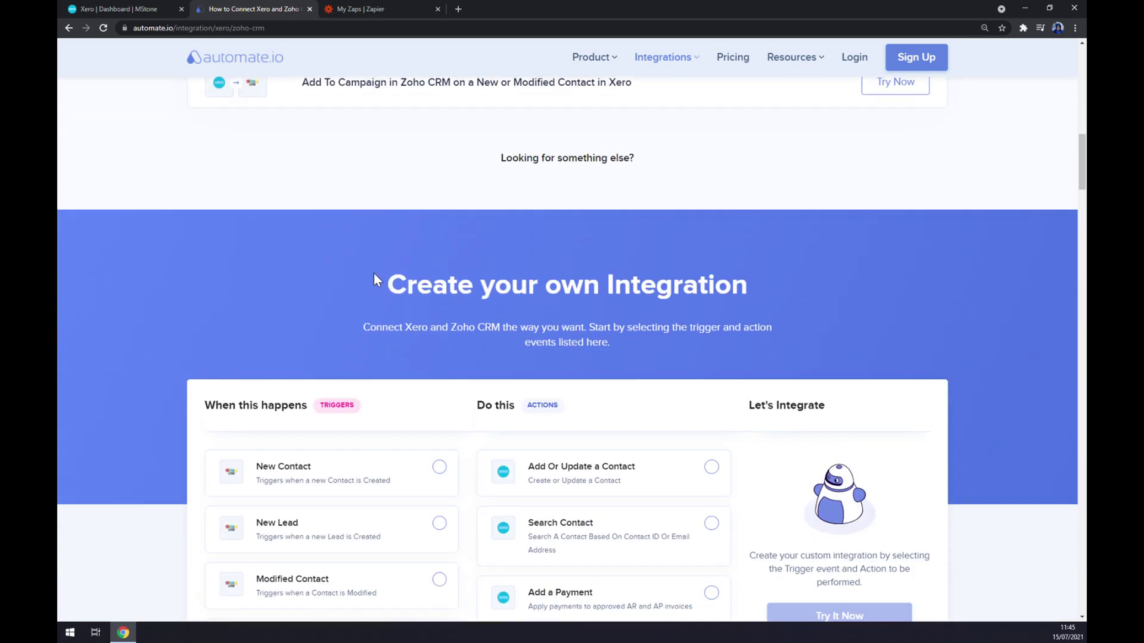
left_click_drag(373, 274, 733, 299)
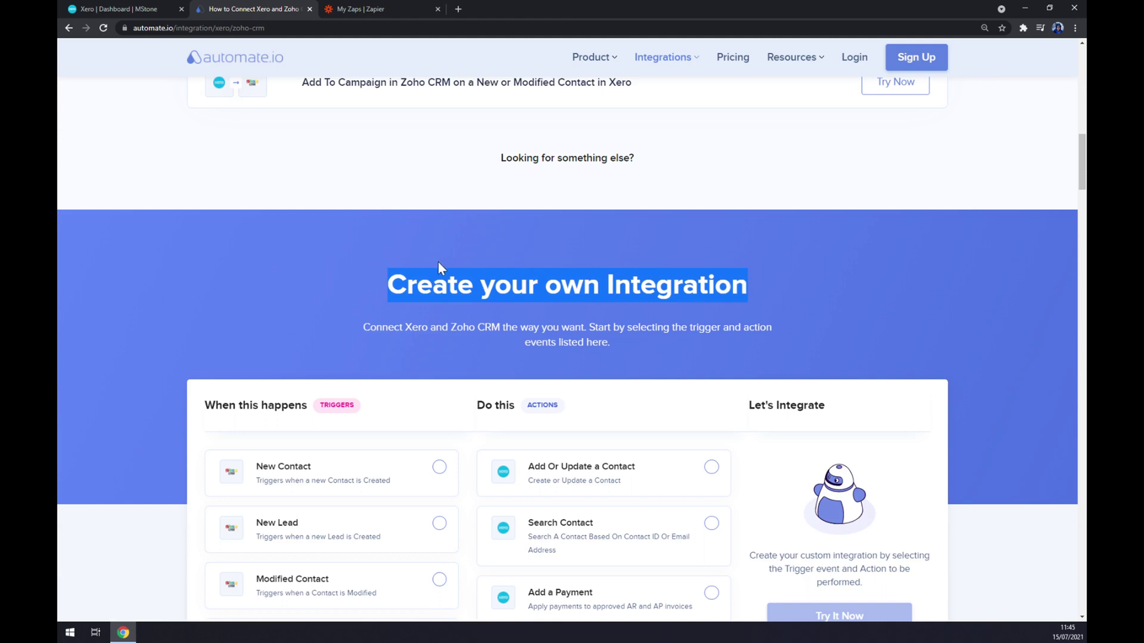
Choose New or Modified Contact as the integration trigger
scroll(437, 261, "down", 1)
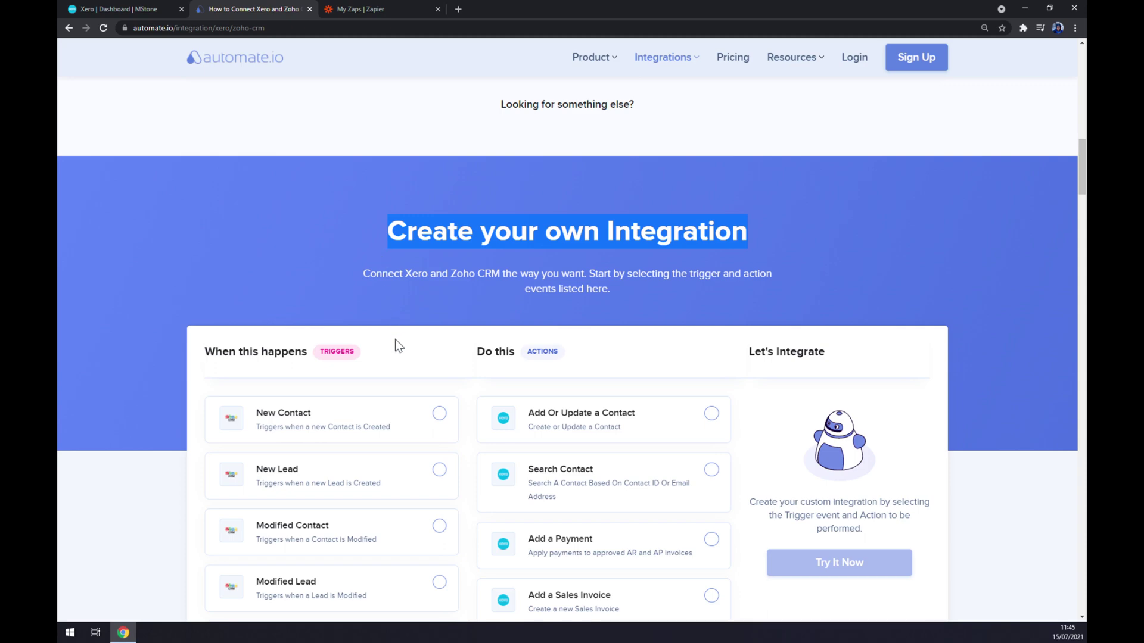
scroll(395, 339, "down", 3)
left_click_drag(369, 190, 321, 193)
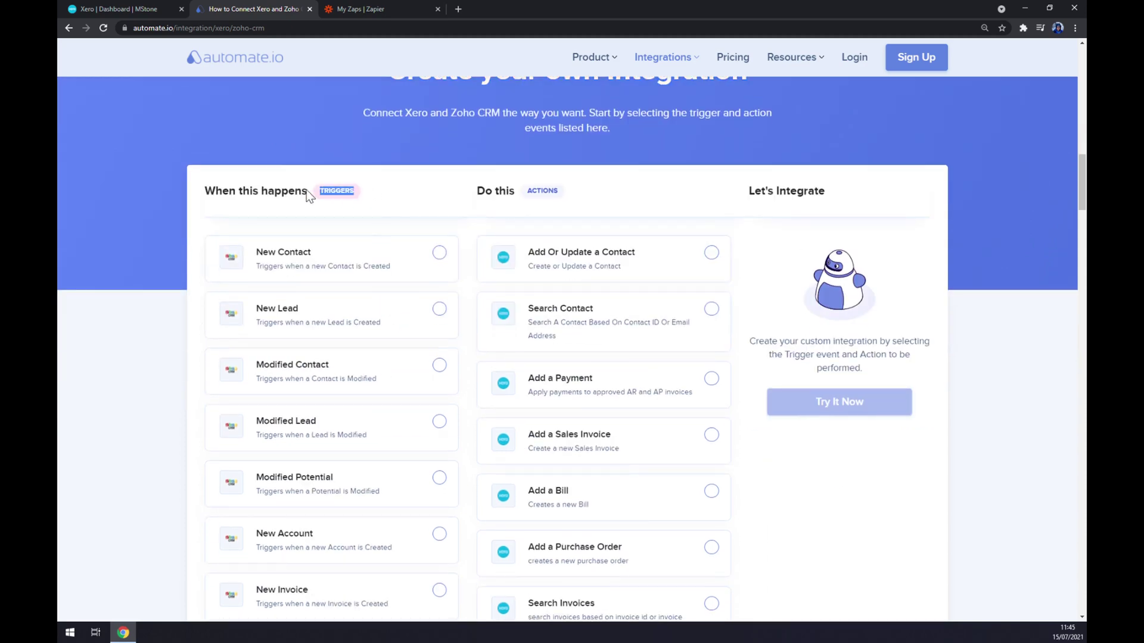
scroll(381, 206, "down", 15)
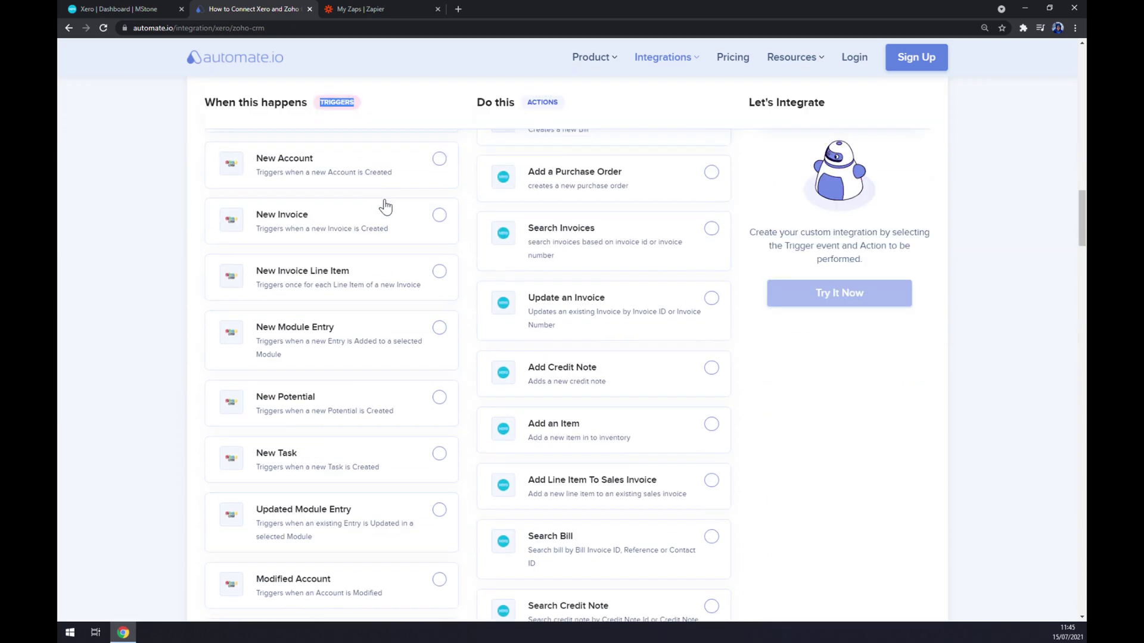
left_click(389, 280)
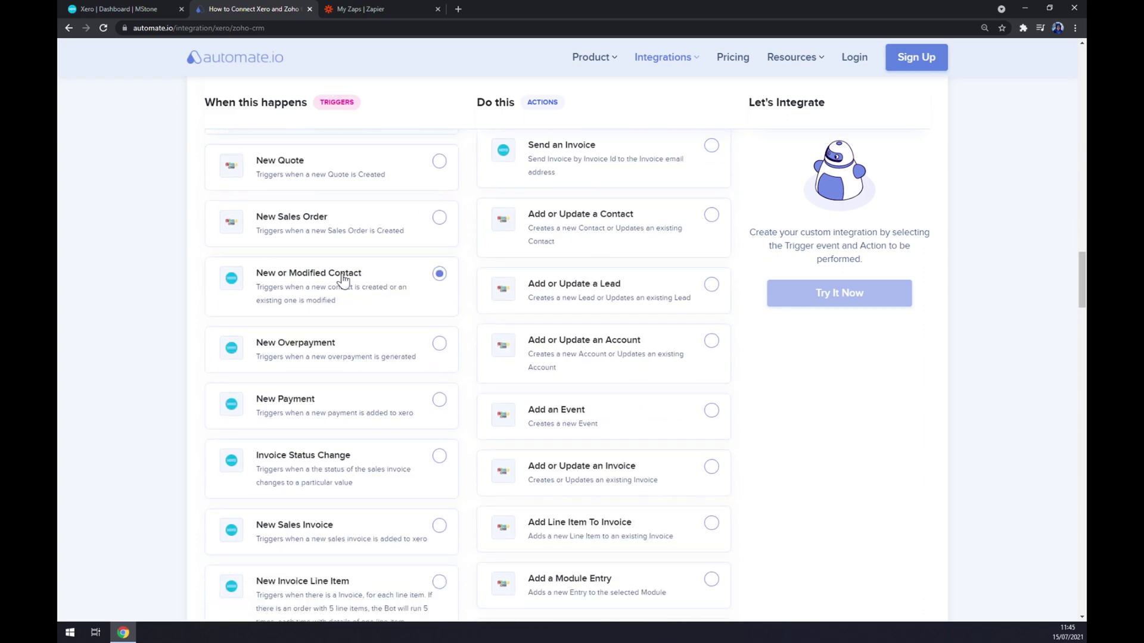
Choose Add or Update a Contact as the action and start with Try It Now
scroll(330, 293, "down", 1)
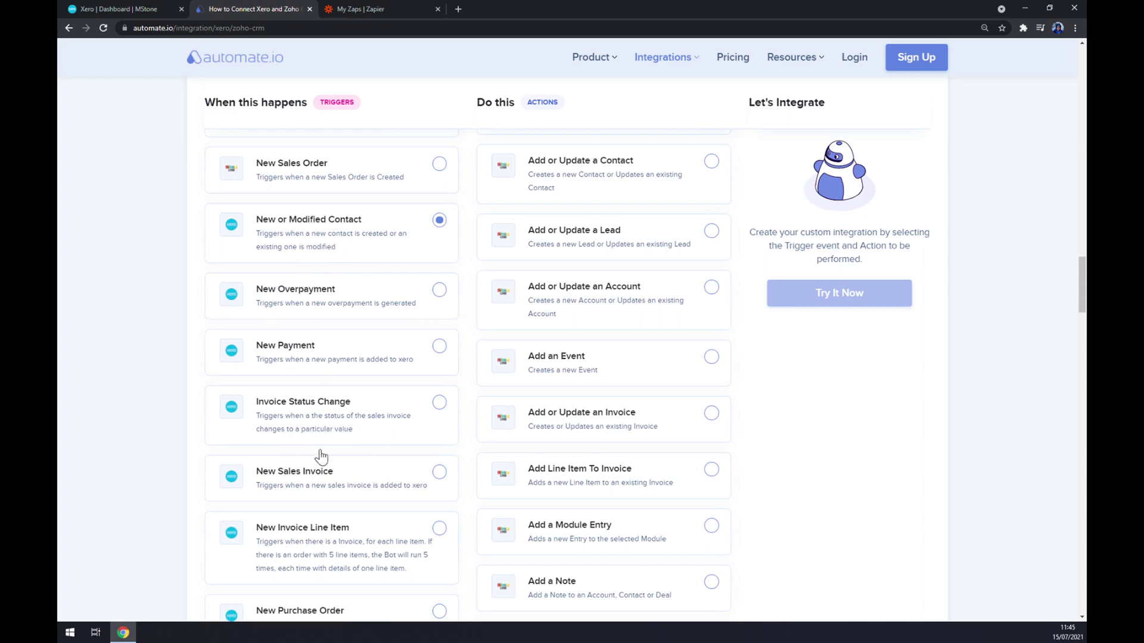
scroll(334, 459, "down", 5)
scroll(334, 455, "up", 15)
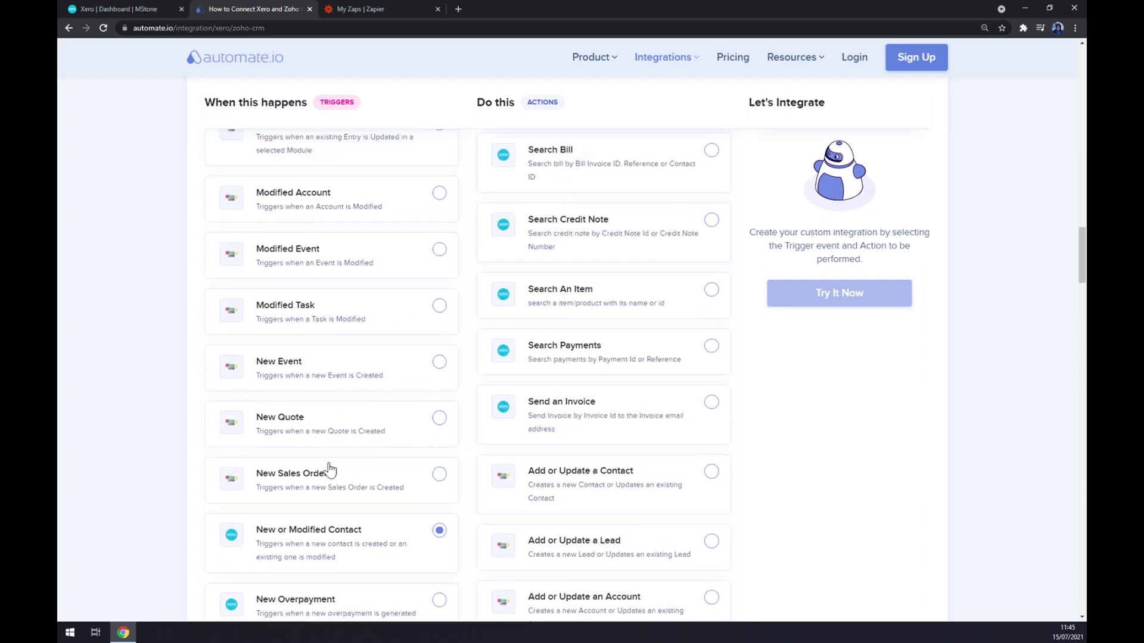
scroll(372, 411, "up", 8)
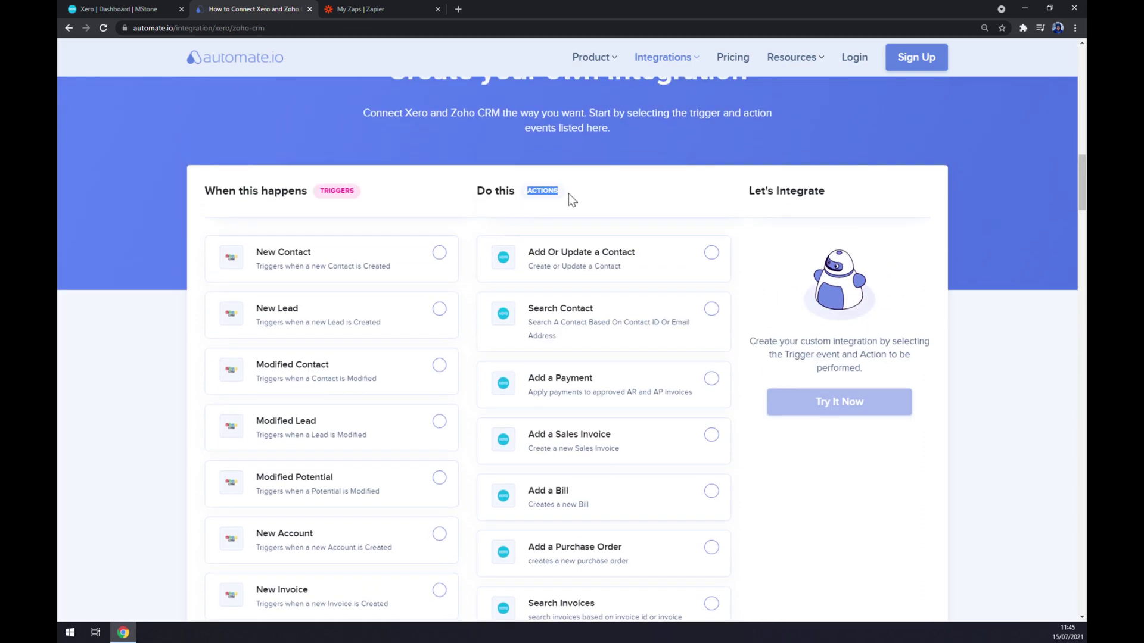
scroll(568, 194, "down", 14)
scroll(584, 213, "down", 1)
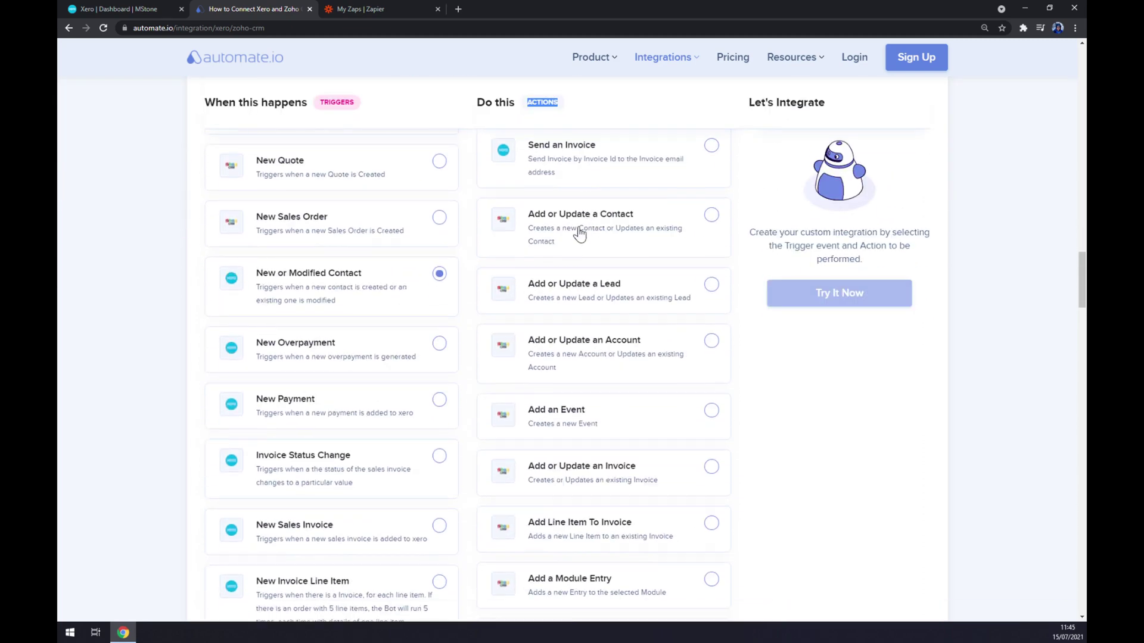
left_click(709, 216)
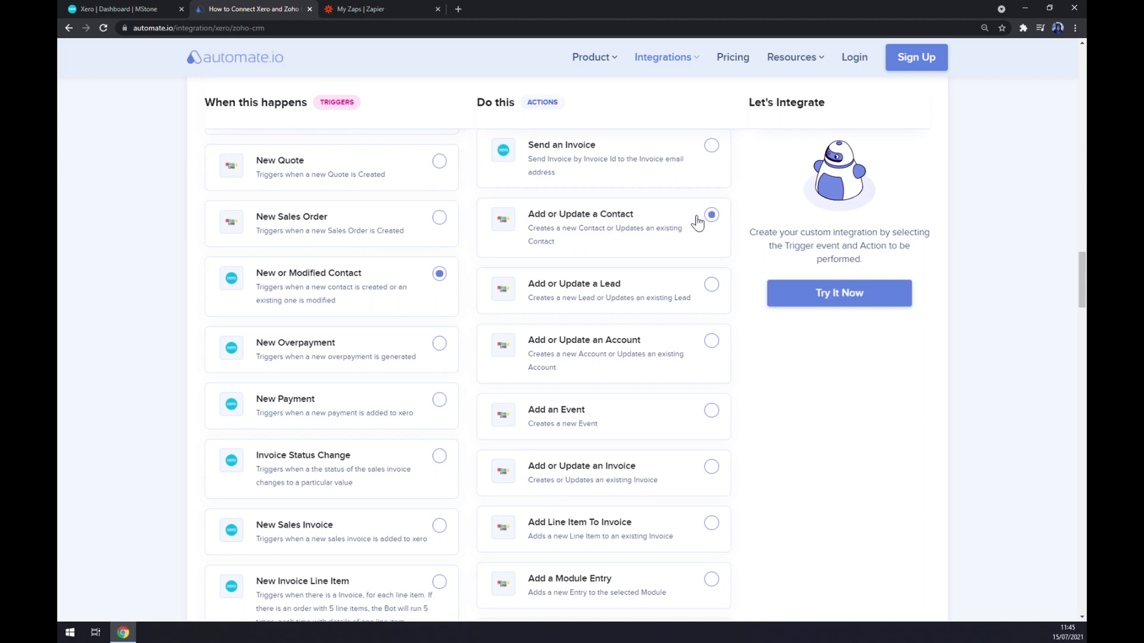
left_click(852, 298)
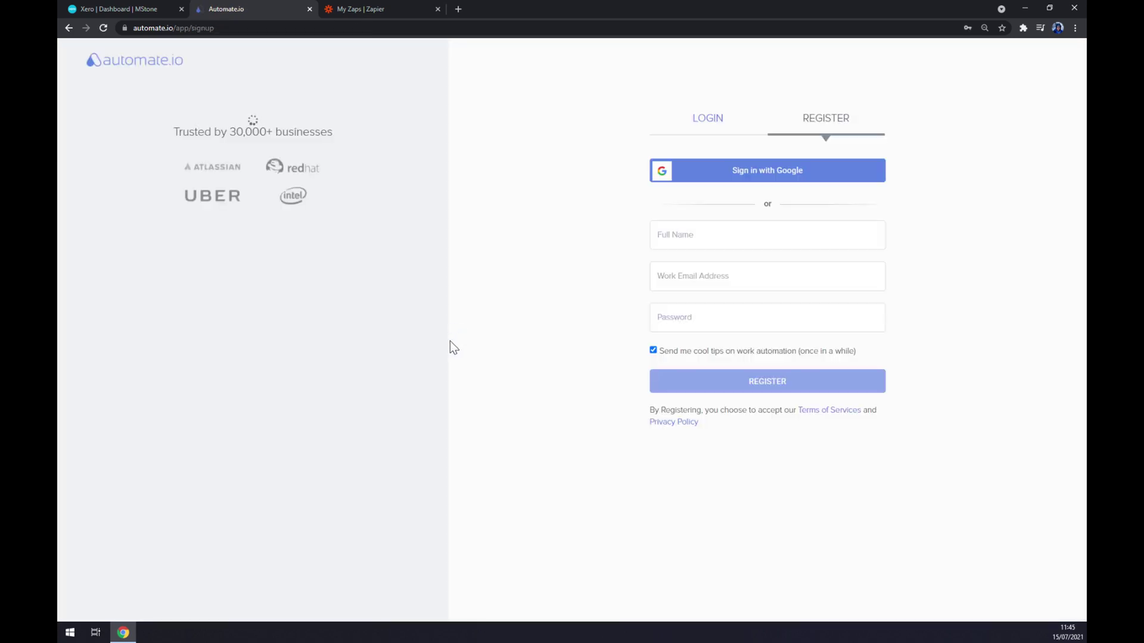
Switch the Automate.io sign-up form to the login form
left_click(707, 117)
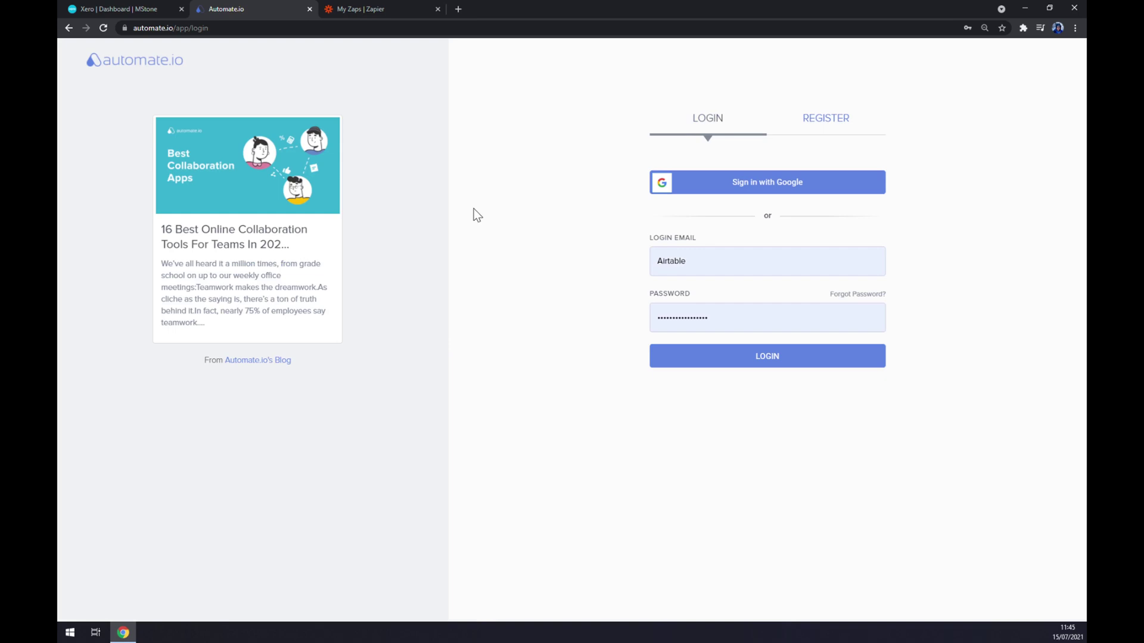
Close the Automate.io tab to return to Zapier's zap list
left_click(309, 9)
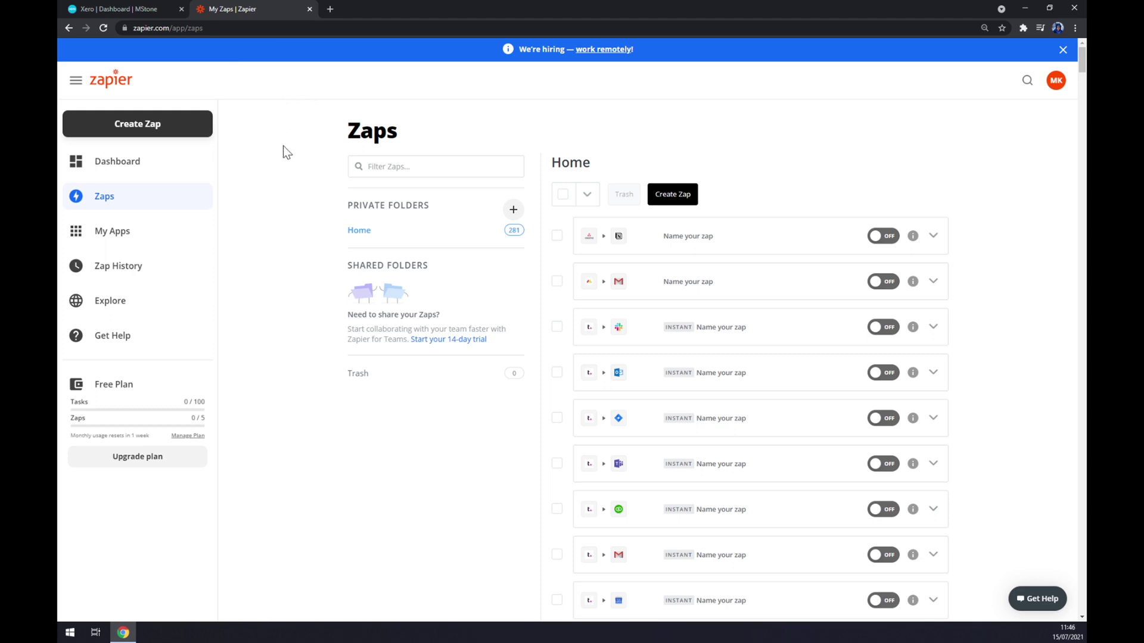
Create a new zap and name it 'xero with zoho'
left_click(179, 129)
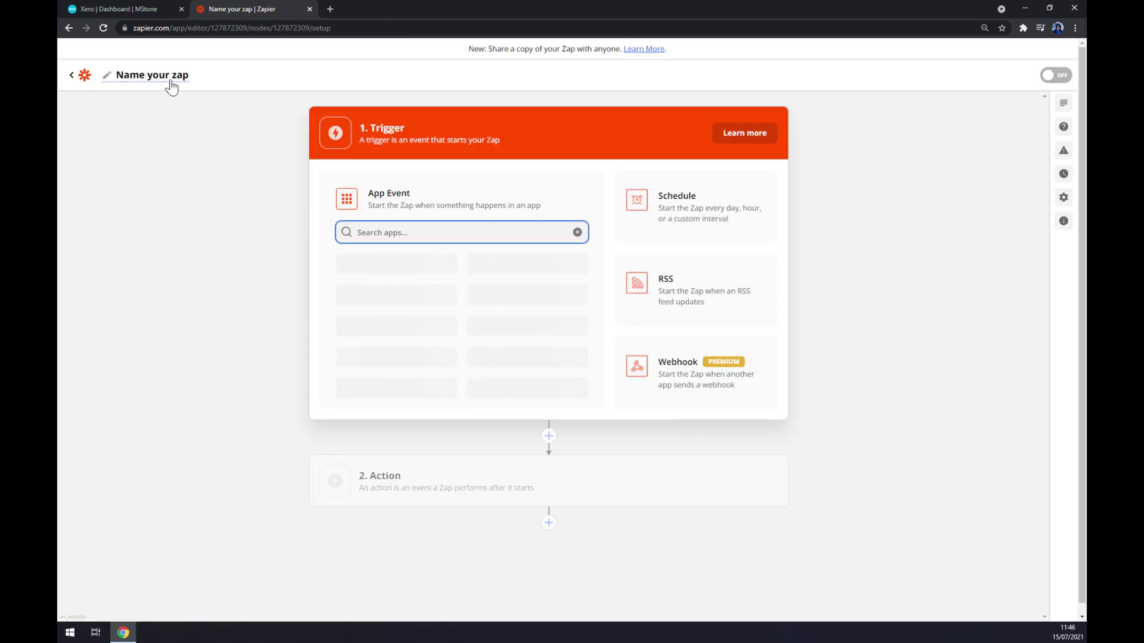
left_click(170, 82)
type("xero")
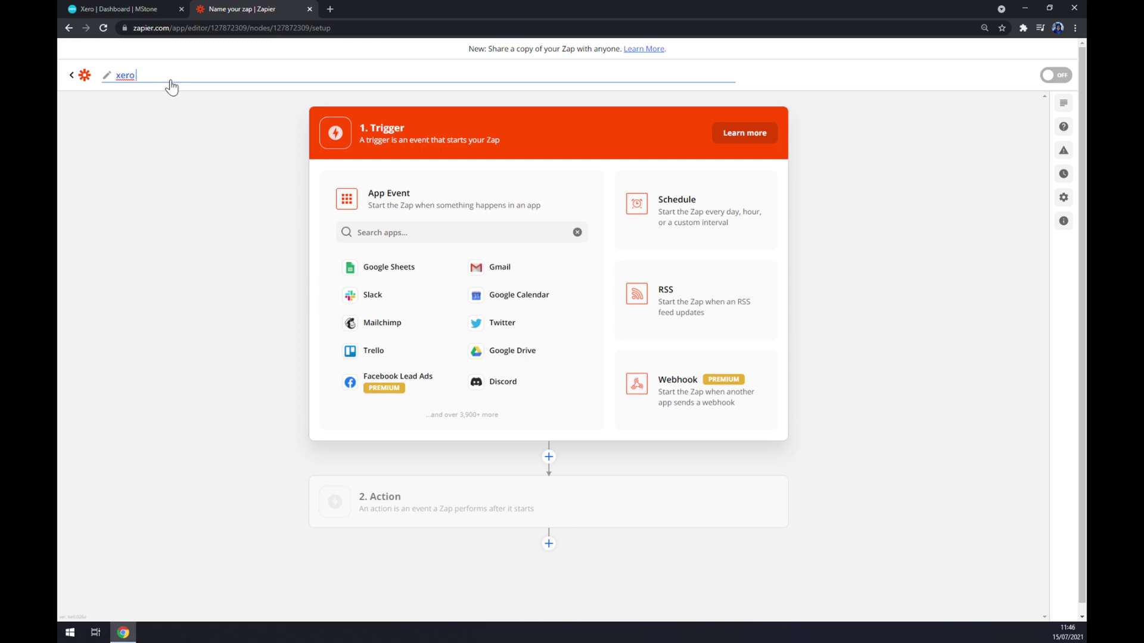
type(" with zoho")
key("Return")
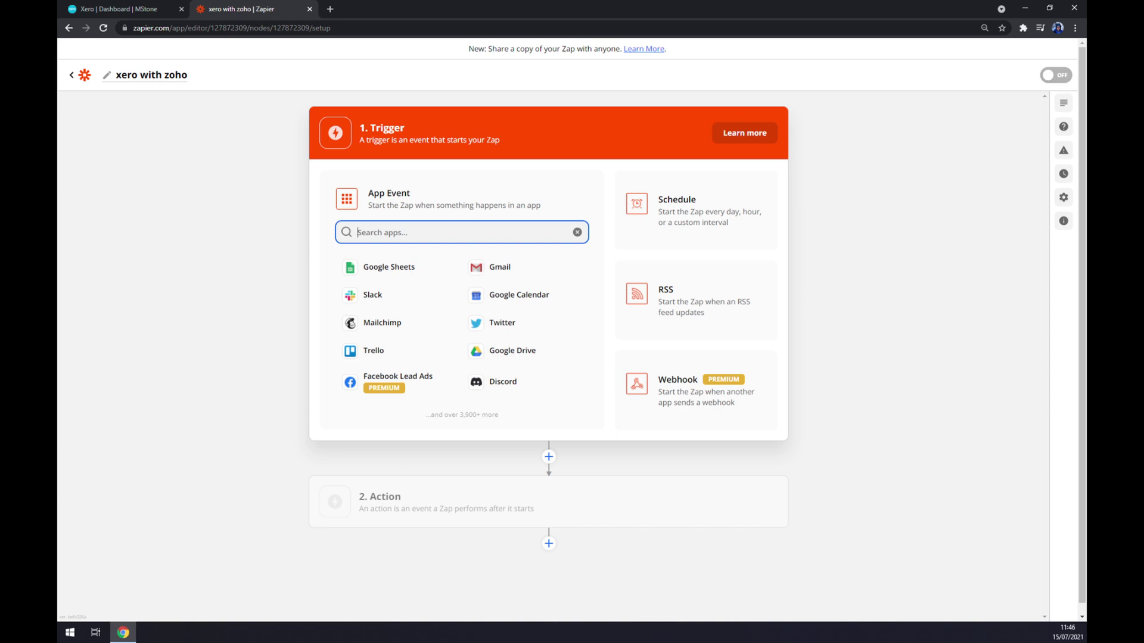
Set the zap trigger to Xero with the New Bill event
type("xero")
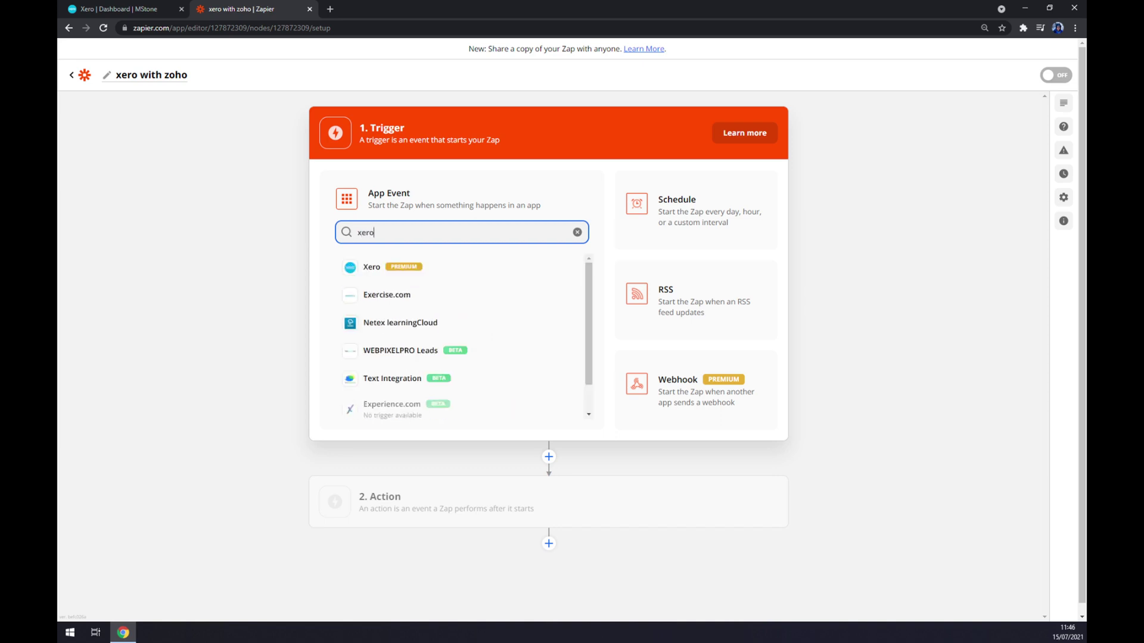
left_click(413, 264)
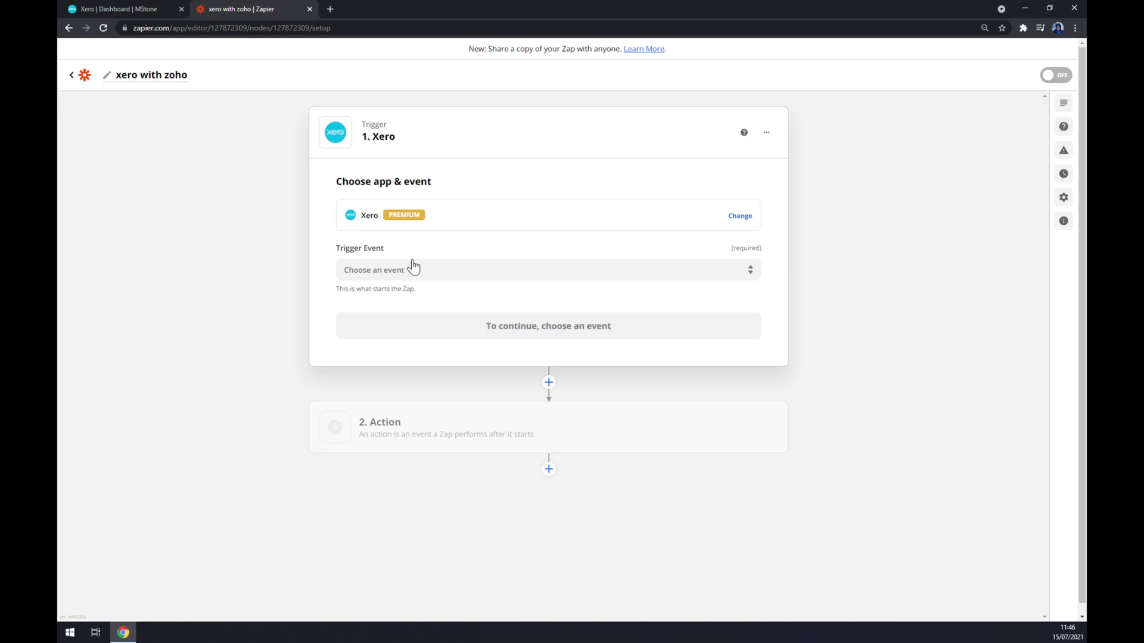
left_click(413, 269)
left_click(381, 299)
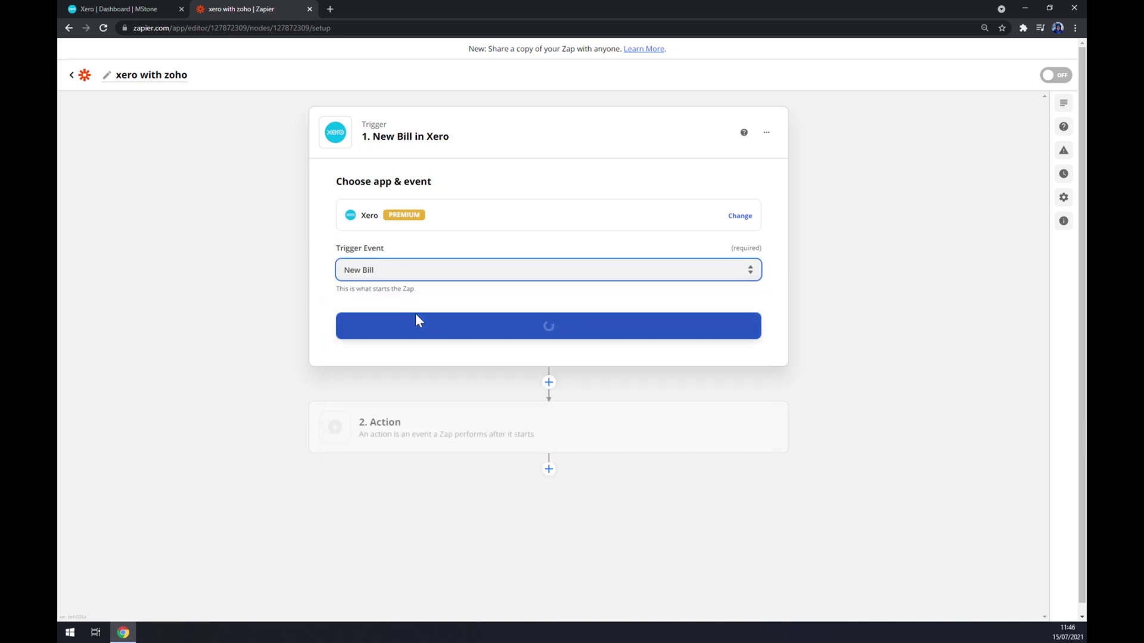
left_click(465, 324)
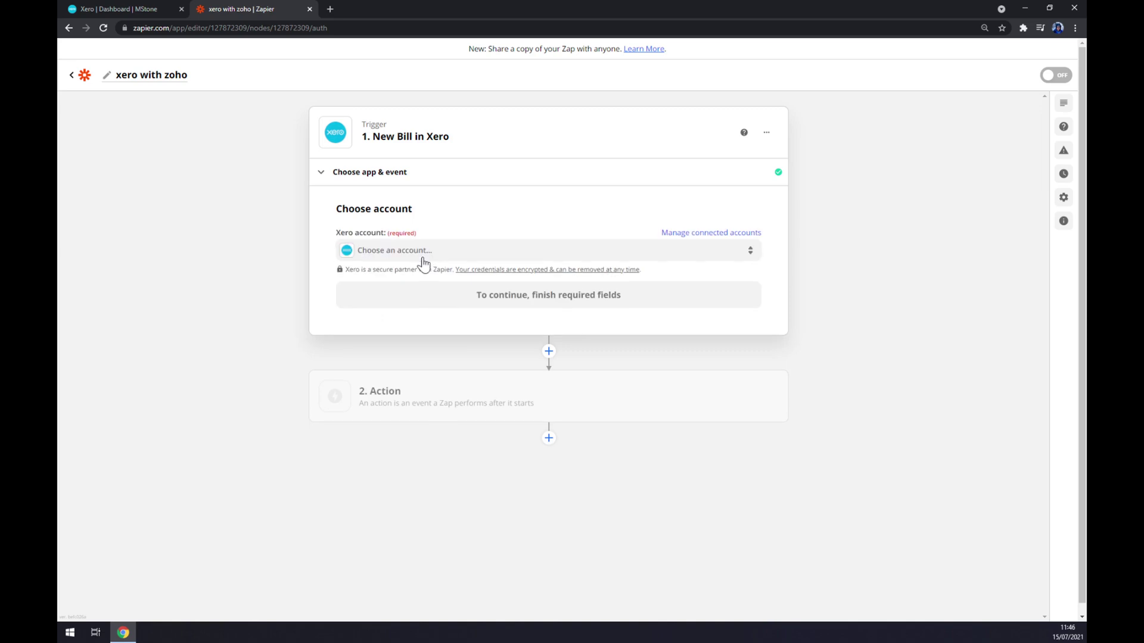
Connect the existing Xero account, pick its only organisation, and switch to the Xero tab
left_click(422, 258)
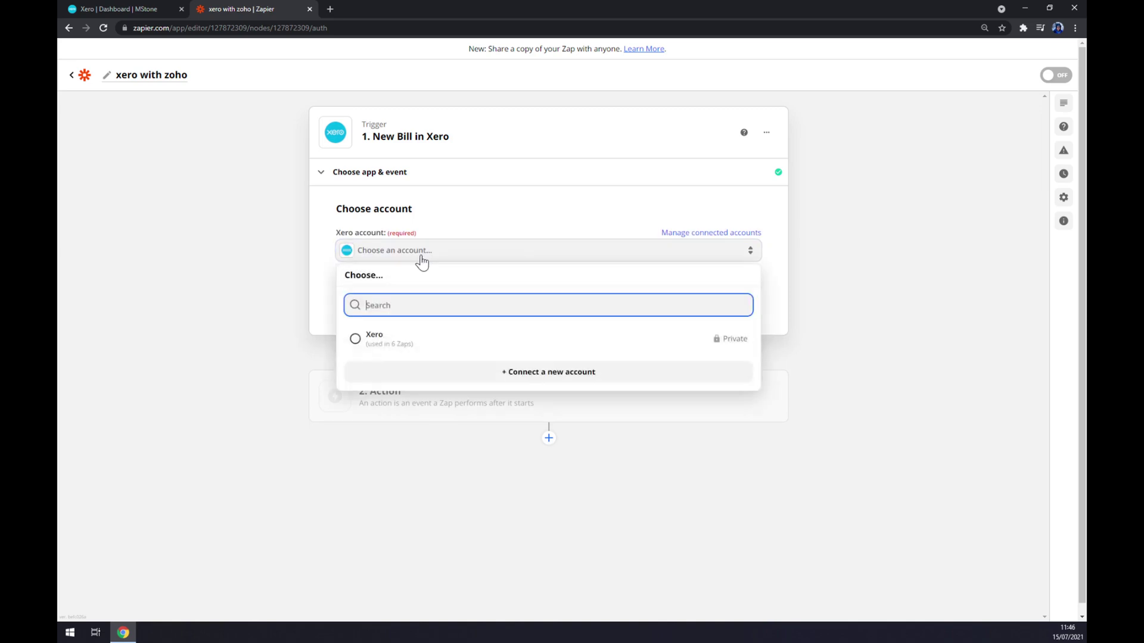
left_click(411, 339)
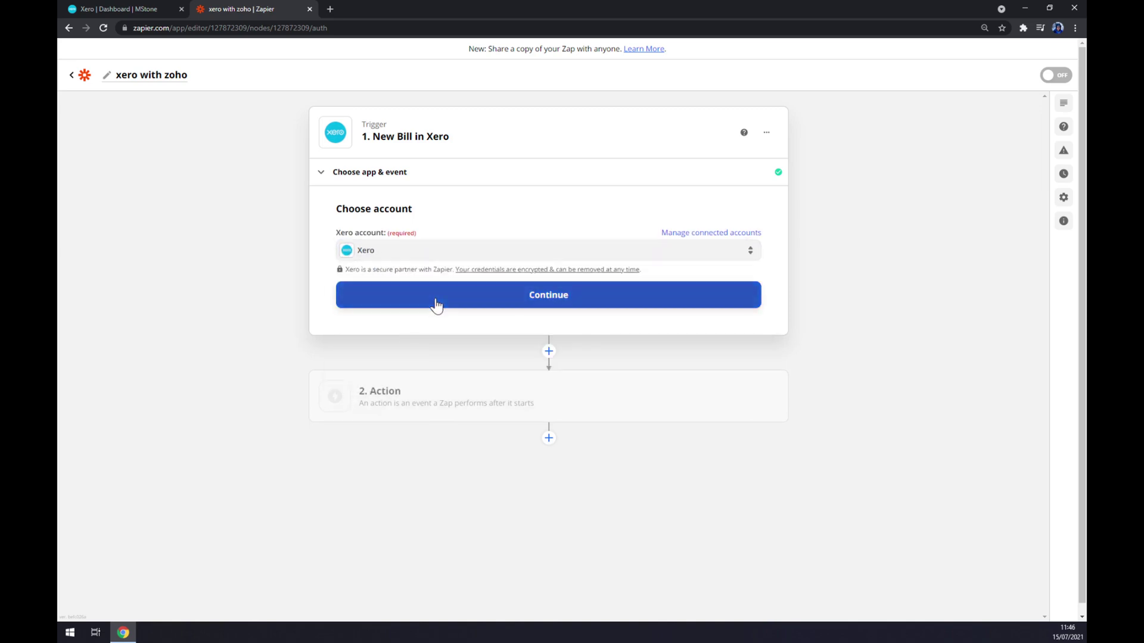
left_click(436, 305)
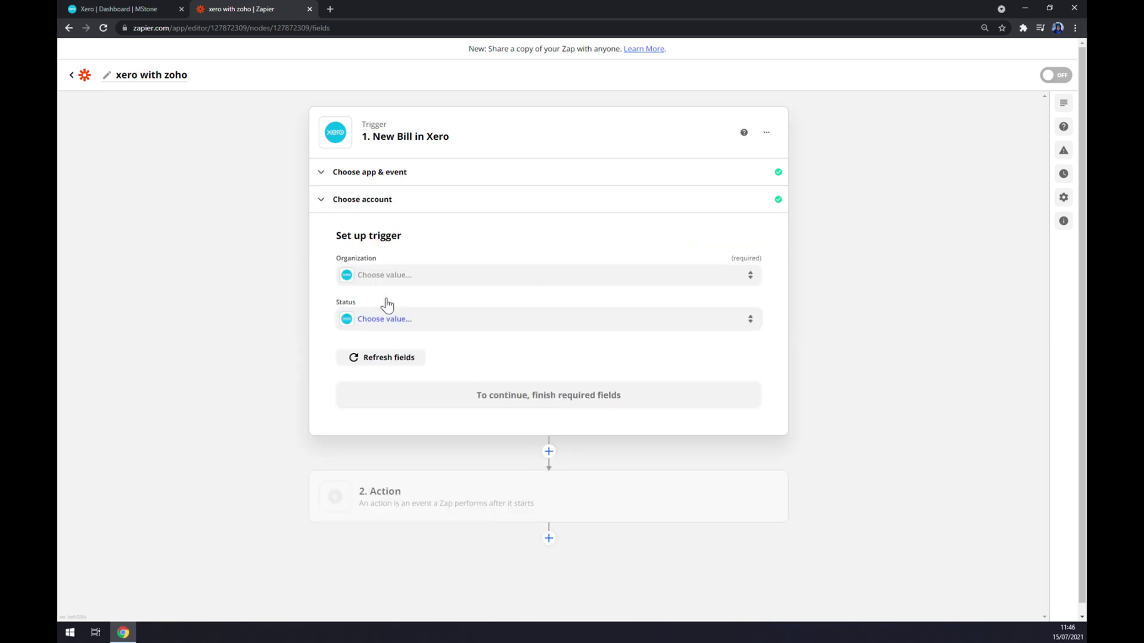
left_click(380, 281)
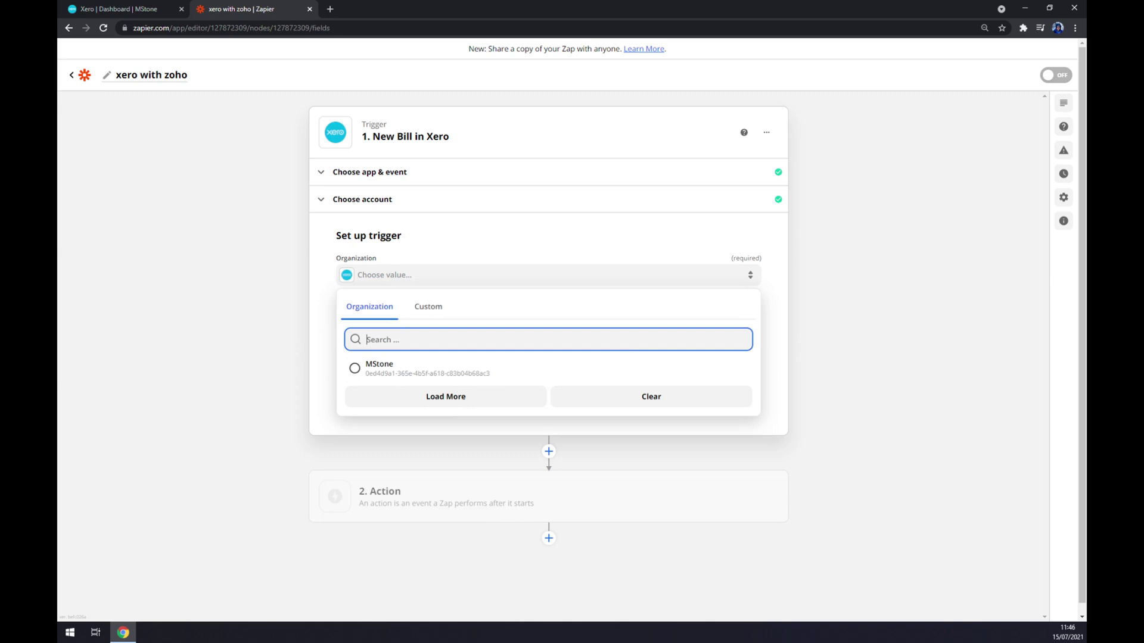
left_click(397, 369)
left_click(116, 9)
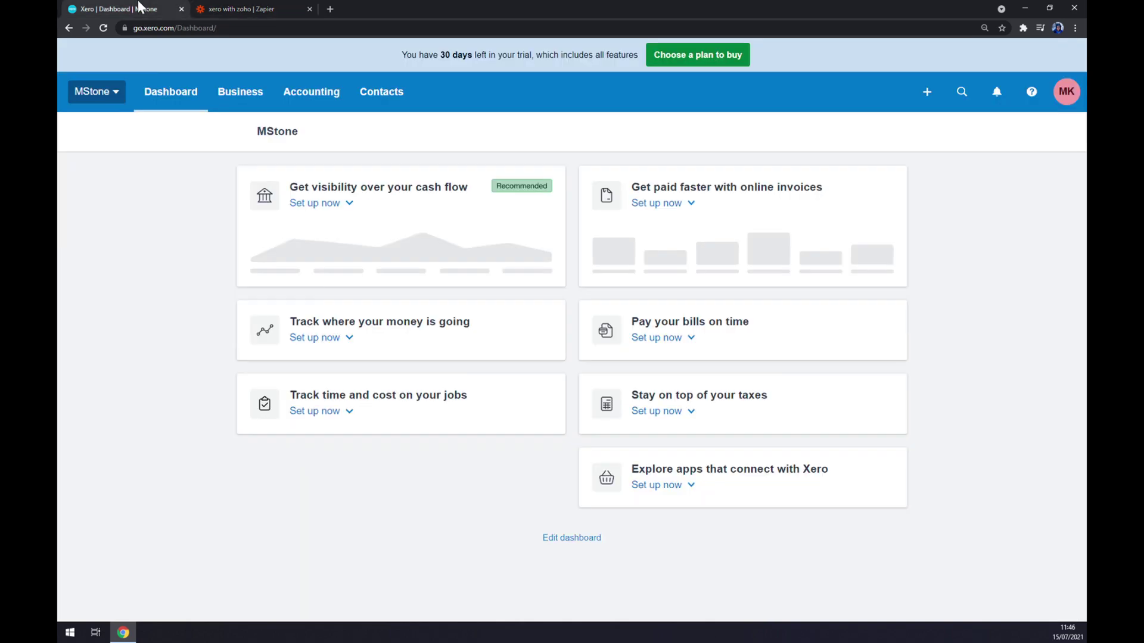
Check the MStone organisation list in Xero, then return to the Zapier editor
left_click(110, 94)
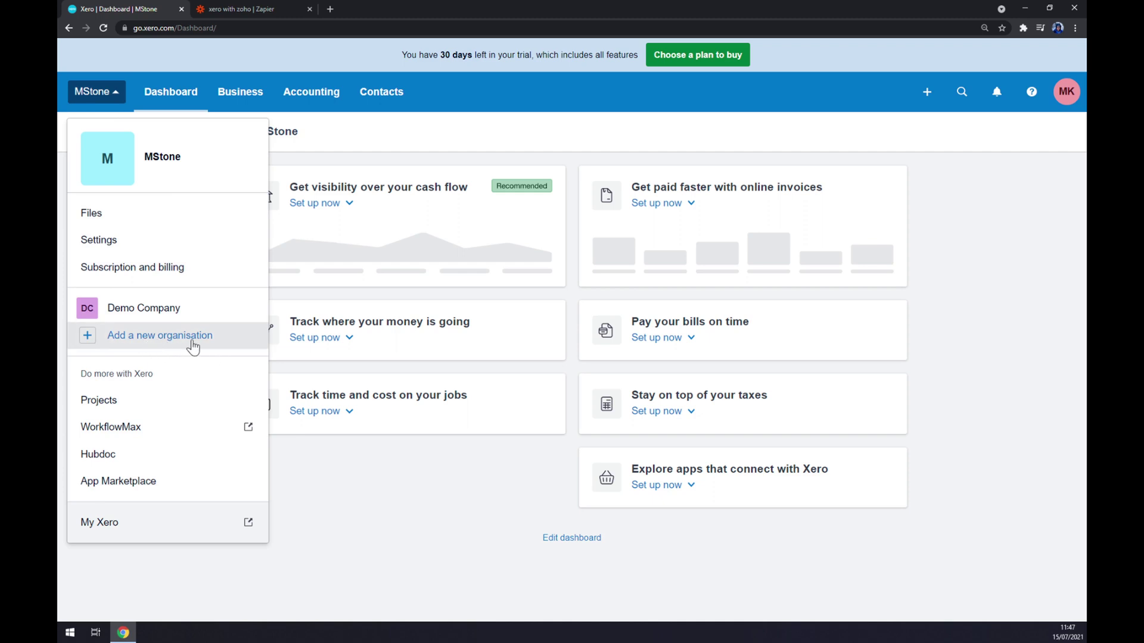
left_click(274, 9)
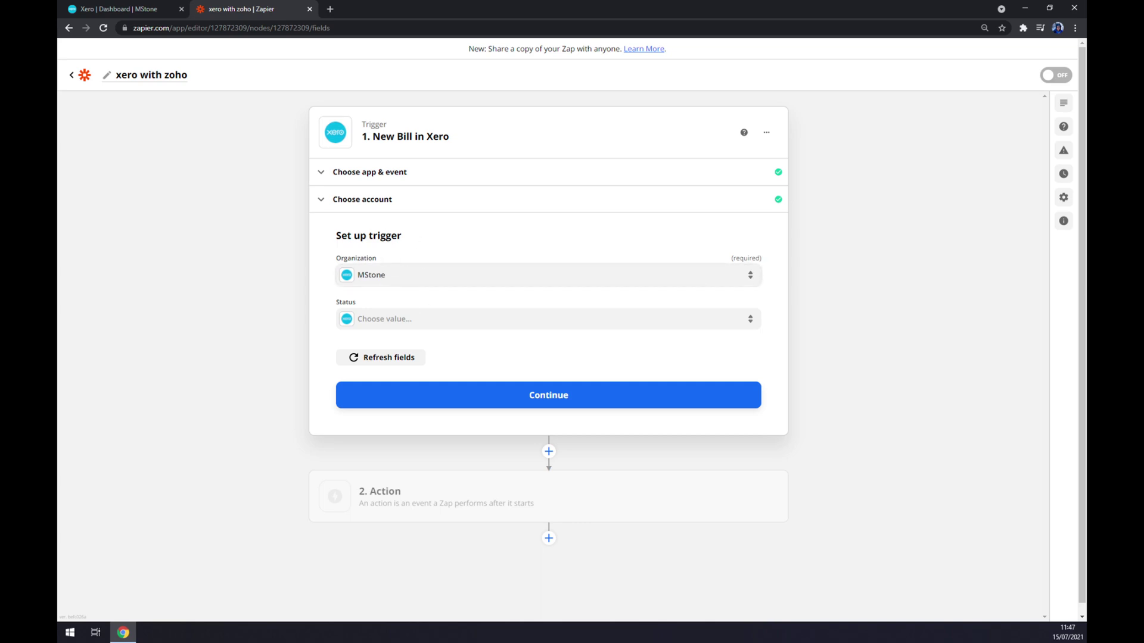
Set the New Bill trigger's Status to All and continue to the test step
left_click(386, 317)
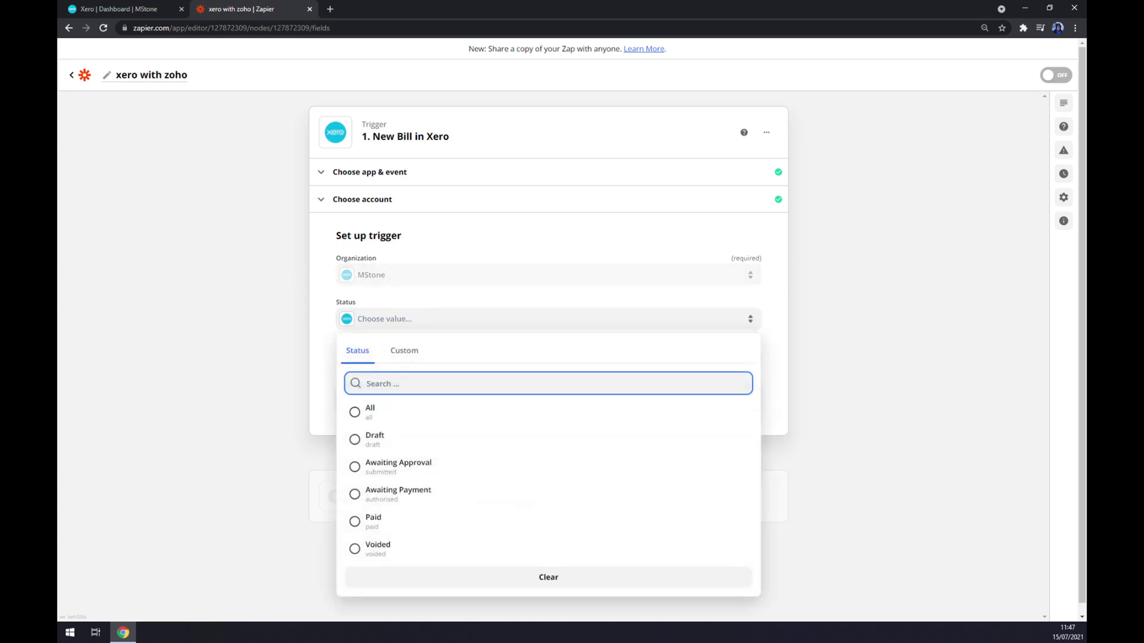
left_click(400, 417)
left_click(552, 396)
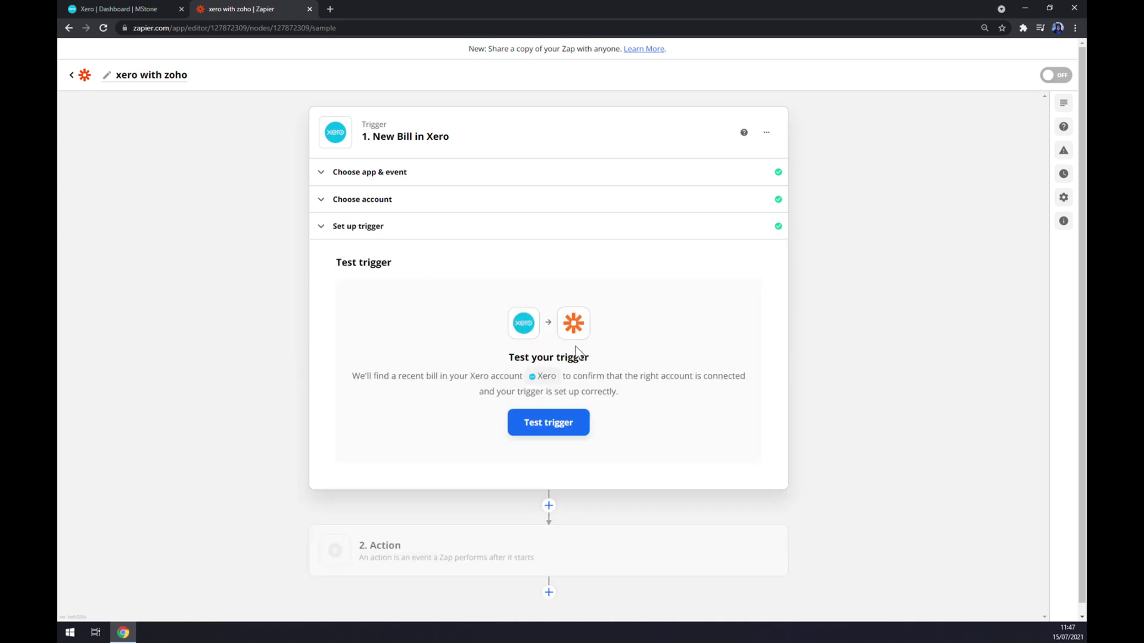
Make the zap's action step Zoho CRM with the Update Related Module Entry event
left_click(498, 551)
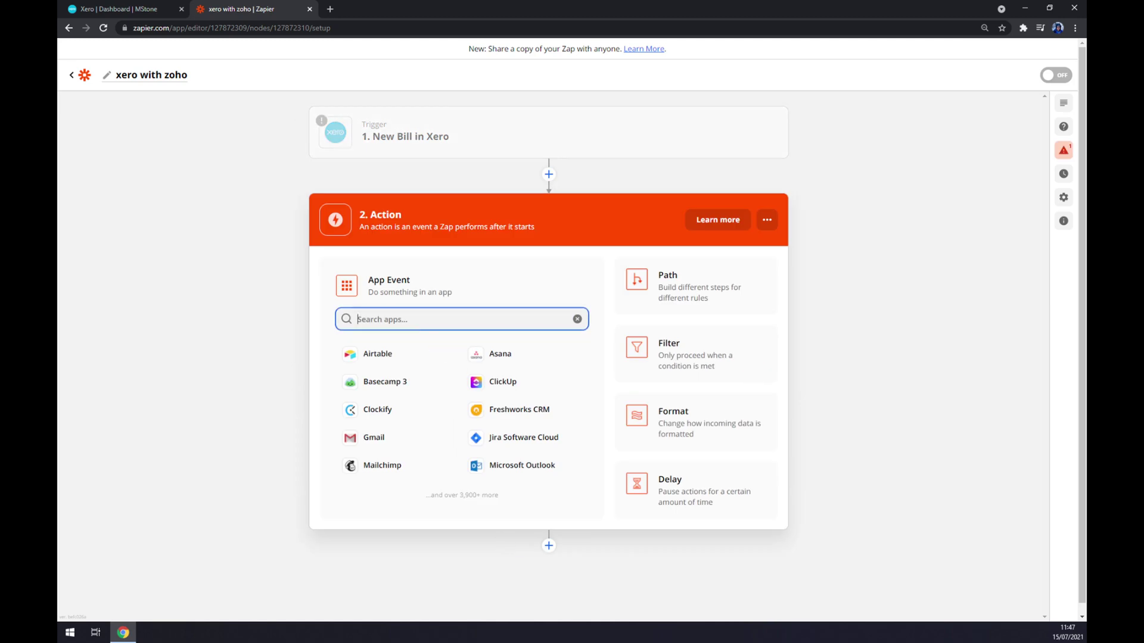
type("zoho")
left_click(360, 352)
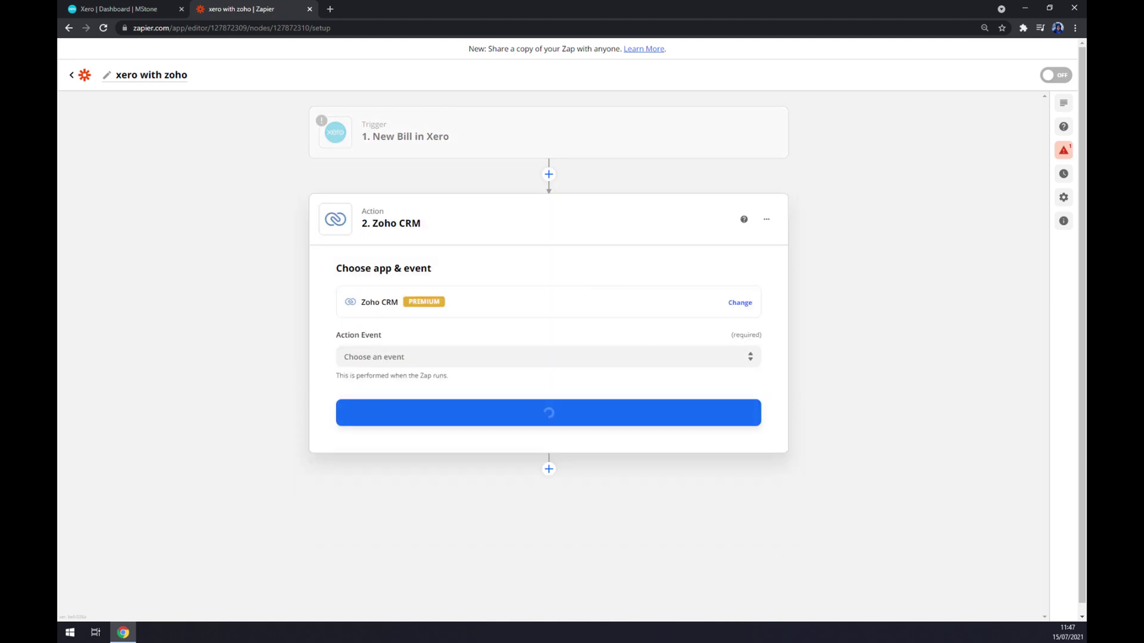
left_click(401, 396)
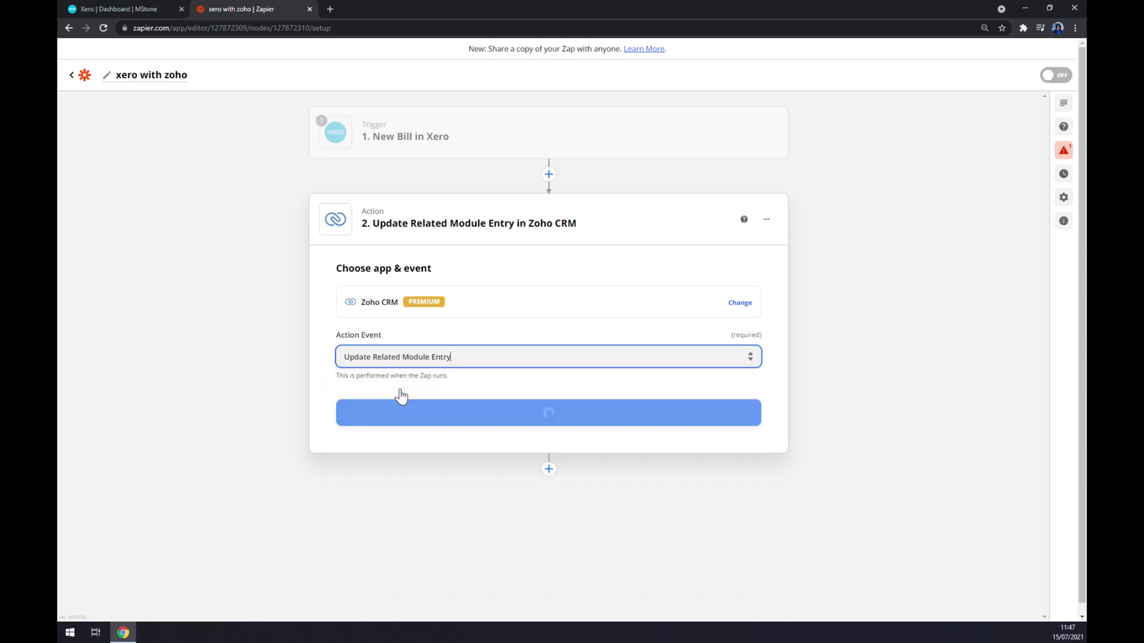
left_click(531, 421)
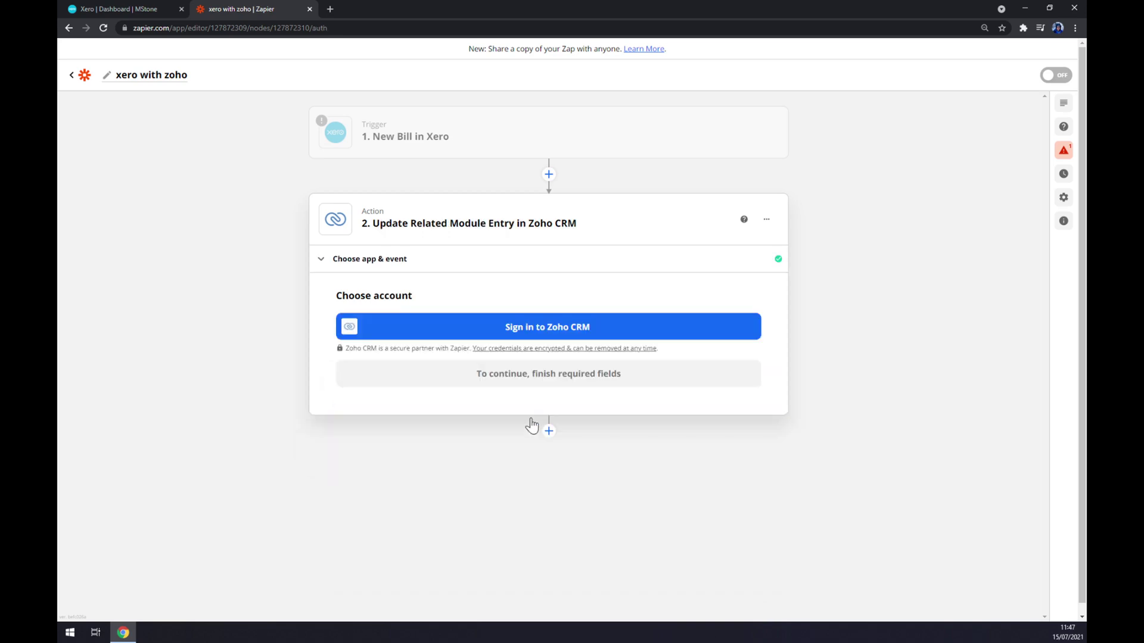